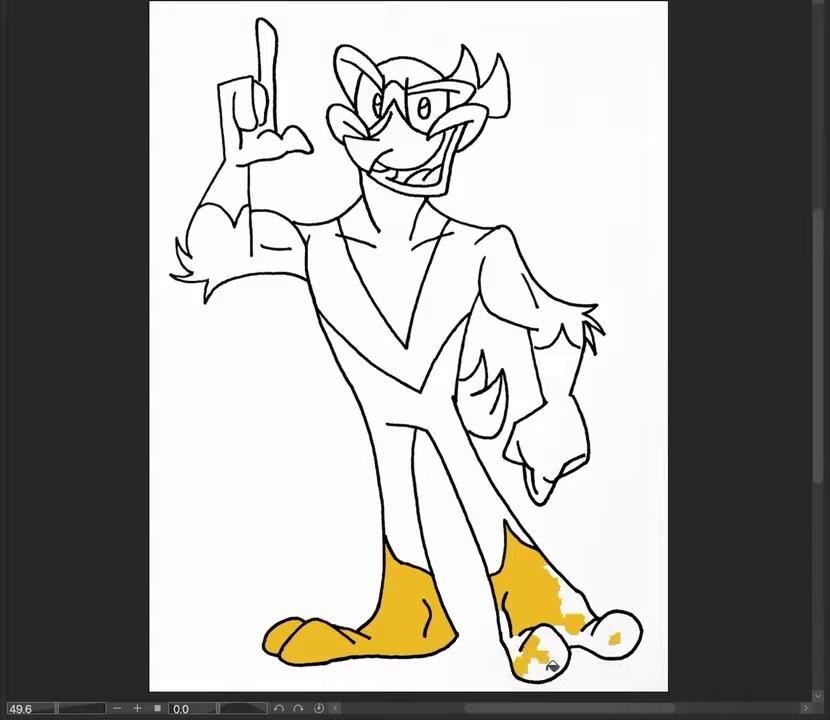
Step: Extend the golden-yellow colouring on the patchy foot and brush its outer round toe solid golden yellow
mouse_move(557, 655)
left_mouse_down()
mouse_move(560, 648)
mouse_move(516, 633)
left_mouse_up()
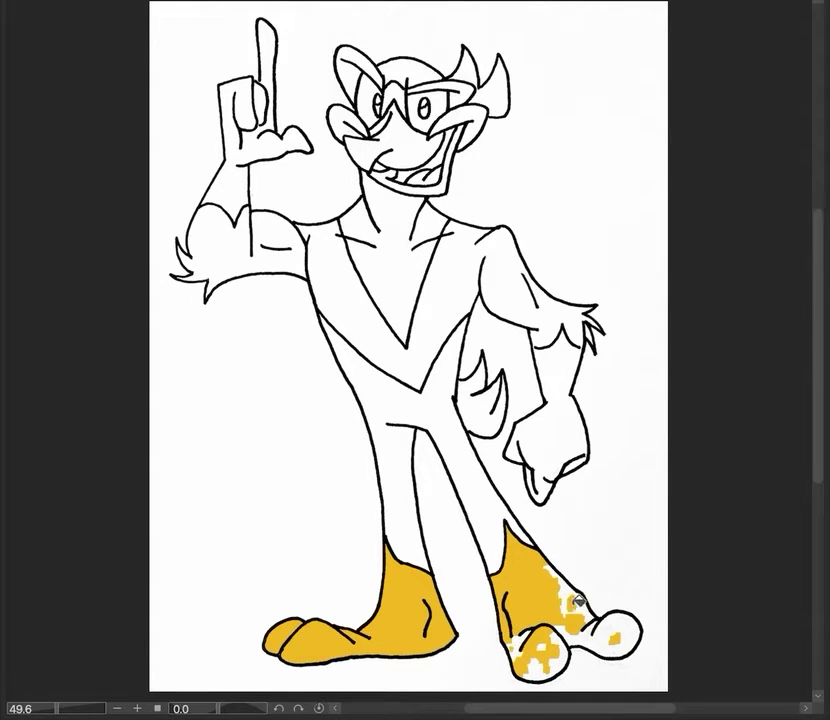
left_click_drag(572, 592, 550, 571)
scroll(616, 646, "up", 5)
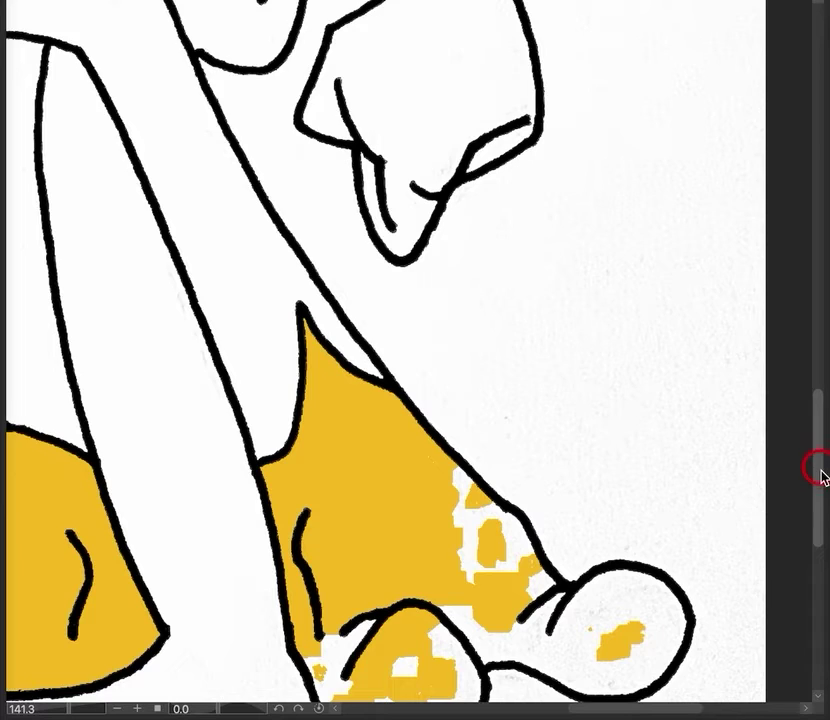
left_click_drag(816, 470, 817, 502)
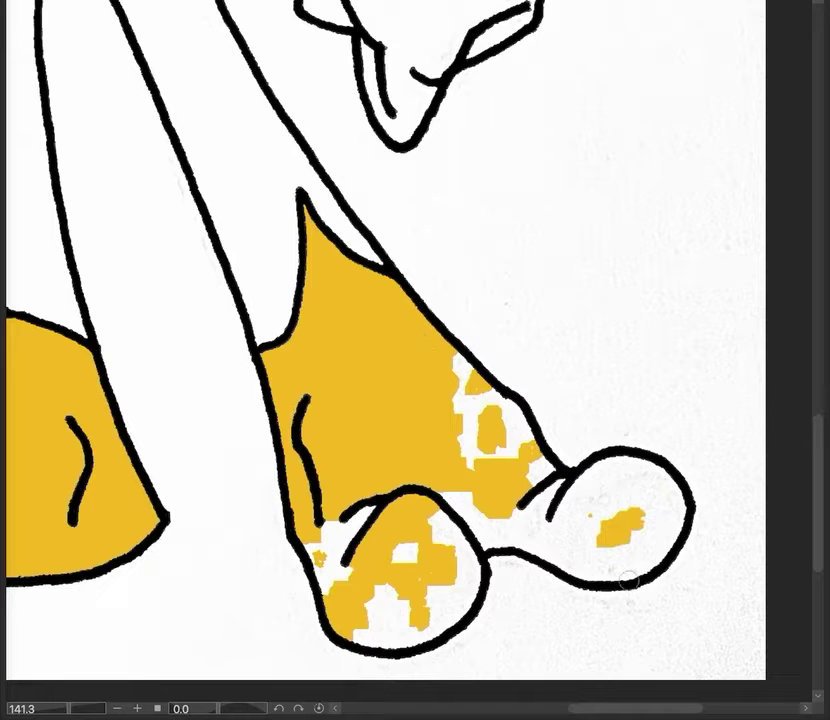
mouse_move(637, 487)
left_mouse_down()
mouse_move(621, 521)
mouse_move(632, 500)
left_mouse_up()
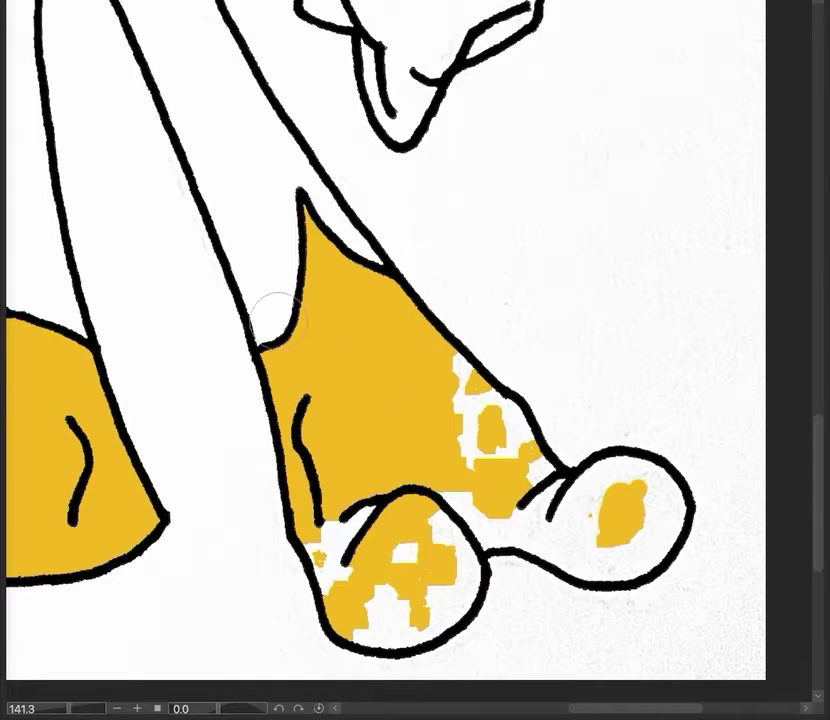
mouse_move(600, 502)
left_mouse_down()
mouse_move(608, 511)
mouse_move(593, 513)
mouse_move(591, 543)
mouse_move(613, 549)
mouse_move(641, 535)
mouse_move(652, 513)
mouse_move(638, 488)
mouse_move(608, 483)
mouse_move(580, 524)
mouse_move(585, 555)
mouse_move(643, 541)
mouse_move(656, 504)
mouse_move(637, 487)
mouse_move(453, 533)
left_mouse_up()
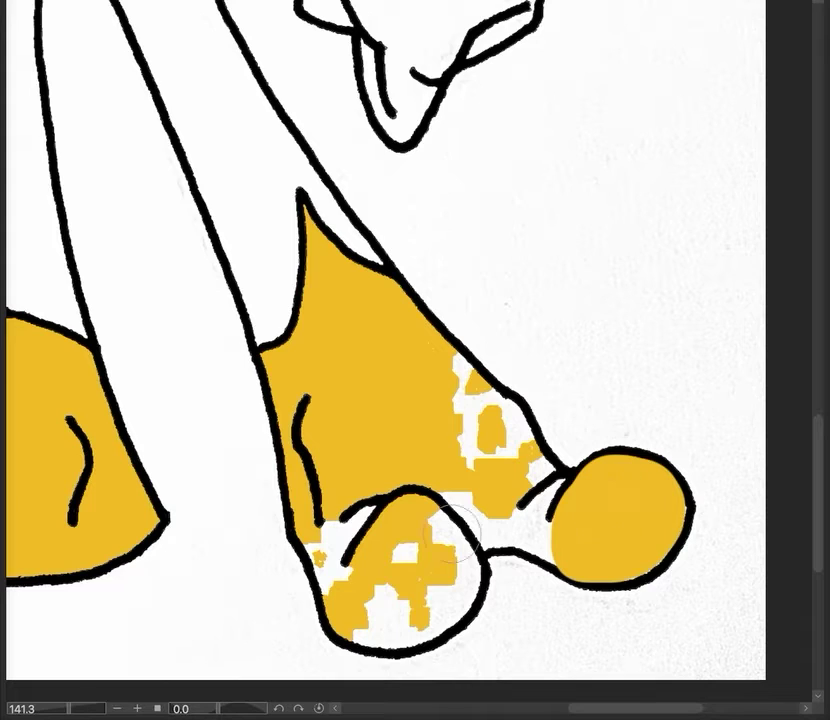
Step: Brush golden yellow over the white patches on the foot's outer side, inside the front toe and beside its crease
mouse_move(435, 372)
left_mouse_down()
mouse_move(422, 352)
mouse_move(437, 391)
mouse_move(433, 372)
mouse_move(454, 391)
mouse_move(462, 437)
mouse_move(488, 447)
mouse_move(491, 430)
mouse_move(475, 413)
left_mouse_up()
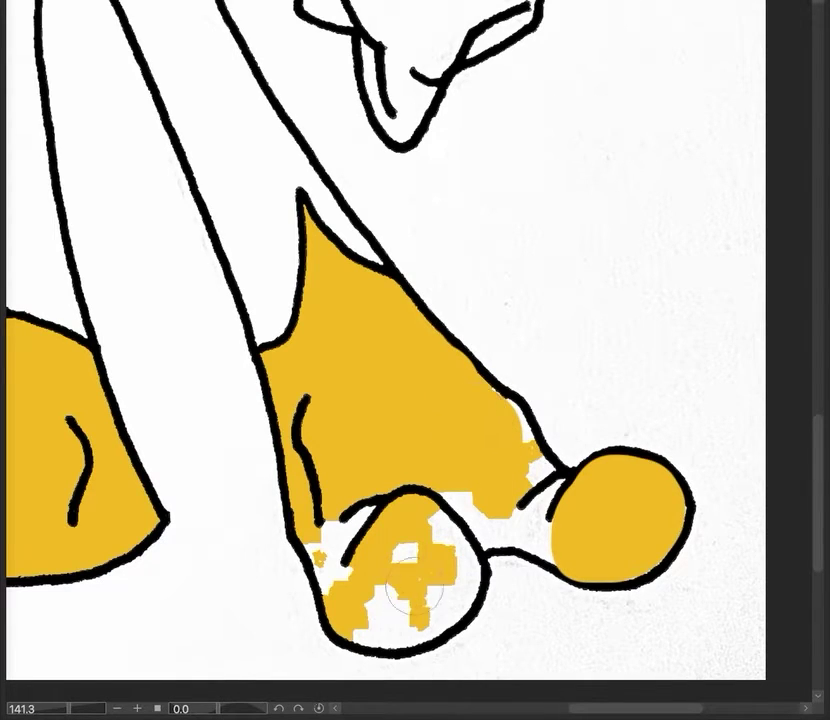
mouse_move(413, 590)
left_mouse_down()
mouse_move(408, 563)
mouse_move(372, 602)
mouse_move(371, 619)
mouse_move(428, 600)
mouse_move(437, 580)
mouse_move(428, 537)
mouse_move(448, 567)
left_mouse_up()
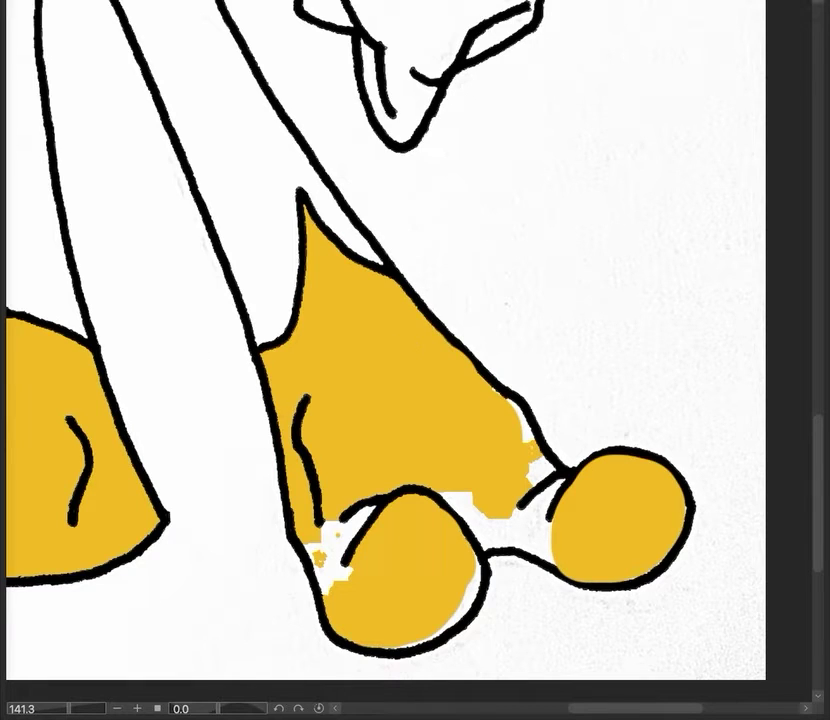
mouse_move(334, 526)
left_mouse_down()
mouse_move(333, 537)
mouse_move(333, 517)
mouse_move(319, 544)
mouse_move(308, 545)
mouse_move(332, 598)
left_mouse_up()
Step: Touch up the front toe in golden yellow, covering the white gaps beside its crease and along its inner outline
scroll(455, 568, "up", 5)
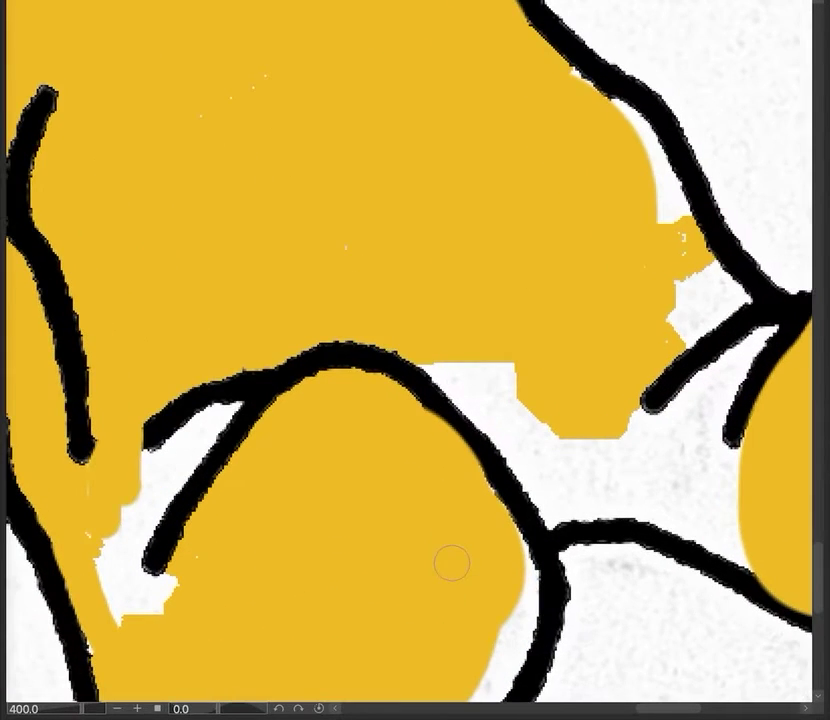
mouse_move(113, 514)
left_mouse_down()
mouse_move(83, 476)
mouse_move(113, 595)
mouse_move(115, 641)
mouse_move(100, 624)
mouse_move(102, 639)
mouse_move(120, 658)
mouse_move(198, 556)
mouse_move(145, 605)
mouse_move(124, 569)
mouse_move(126, 504)
mouse_move(122, 535)
mouse_move(139, 513)
mouse_move(128, 543)
mouse_move(146, 474)
mouse_move(137, 459)
mouse_move(156, 474)
mouse_move(169, 457)
mouse_move(128, 542)
mouse_move(163, 484)
mouse_move(126, 553)
mouse_move(133, 578)
left_mouse_up()
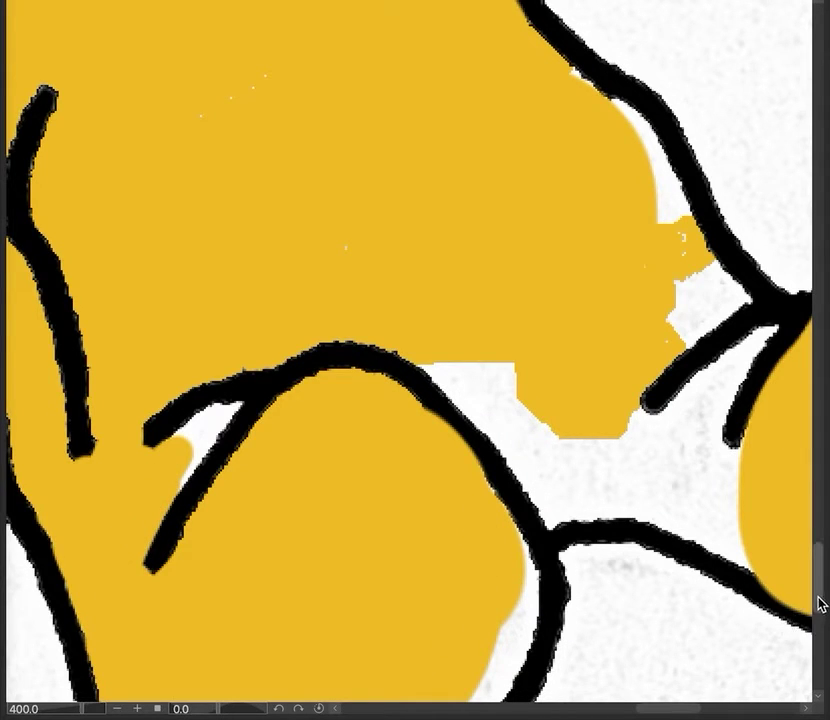
left_click_drag(818, 600, 815, 621)
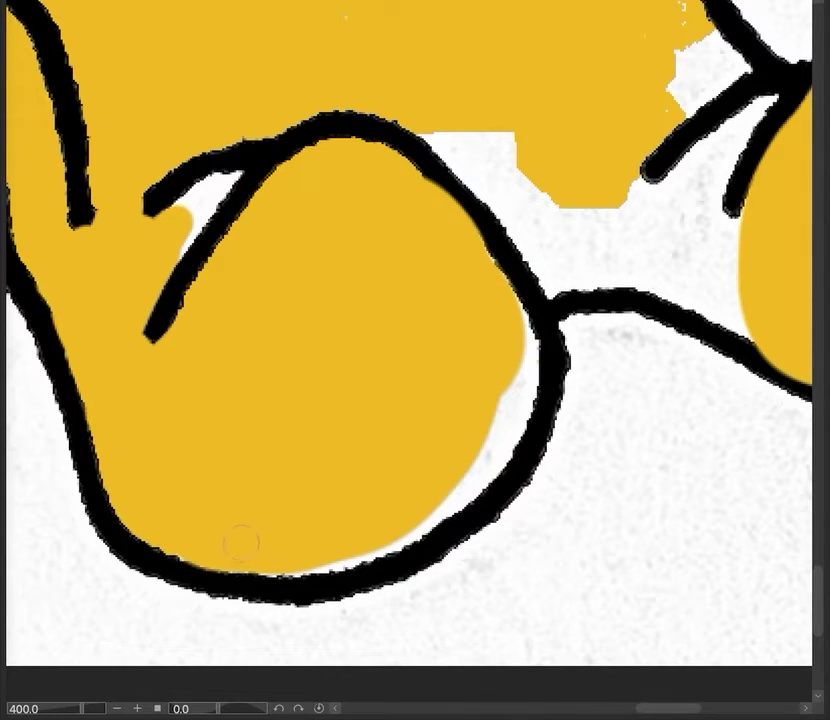
mouse_move(205, 545)
left_mouse_down()
mouse_move(187, 545)
mouse_move(278, 561)
mouse_move(350, 552)
mouse_move(421, 519)
mouse_move(487, 461)
left_mouse_up()
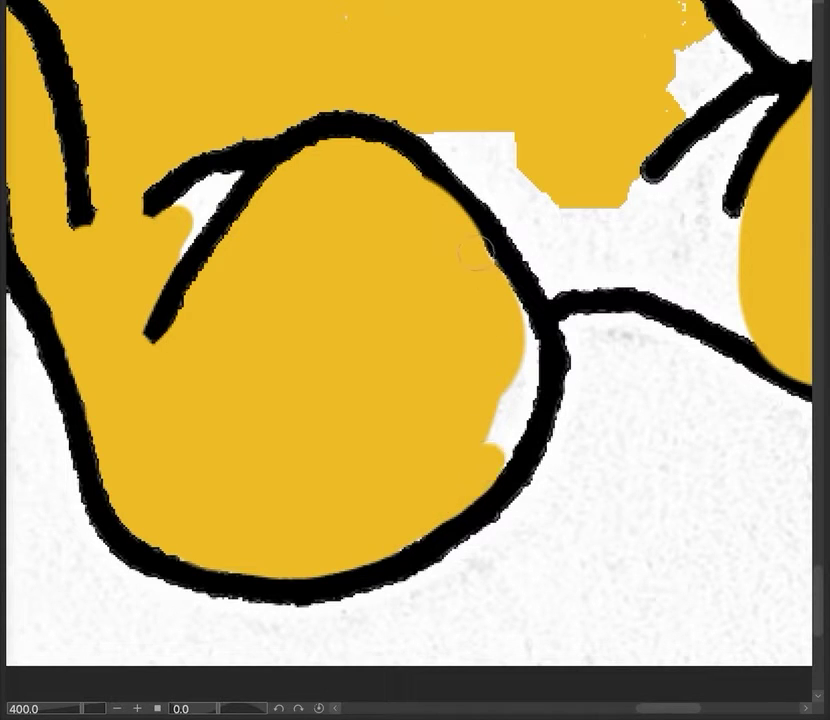
mouse_move(462, 248)
left_mouse_down()
mouse_move(517, 322)
mouse_move(522, 376)
mouse_move(511, 426)
mouse_move(491, 459)
mouse_move(448, 490)
mouse_move(497, 397)
mouse_move(399, 498)
mouse_move(387, 535)
mouse_move(415, 524)
left_mouse_up()
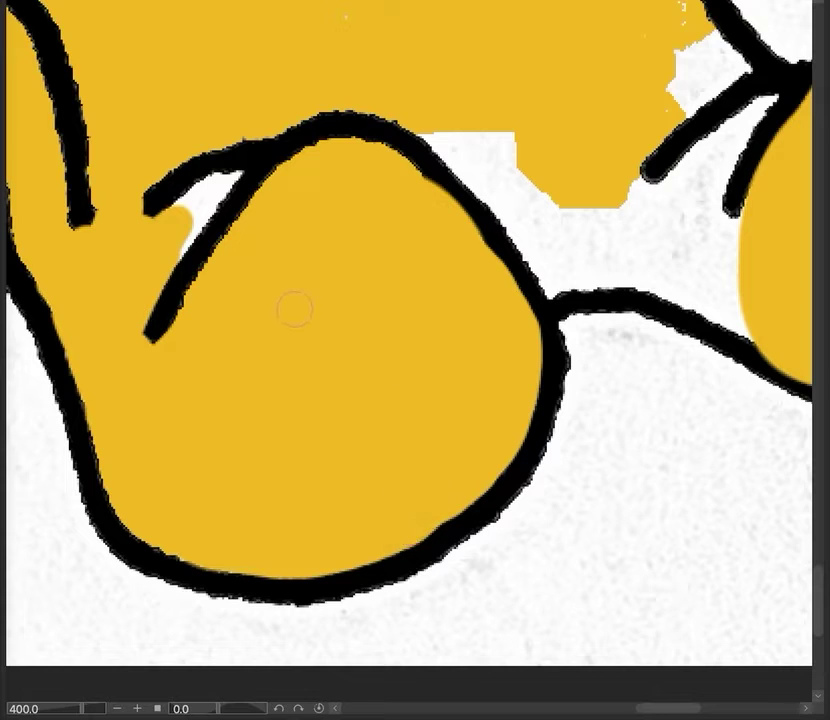
Step: Paint the white area between the two toes and along the foot's outer edge golden yellow, covering stray specks
mouse_move(537, 142)
left_mouse_down()
mouse_move(513, 161)
mouse_move(424, 121)
mouse_move(467, 168)
mouse_move(375, 97)
mouse_move(448, 124)
mouse_move(478, 156)
mouse_move(489, 193)
mouse_move(532, 237)
mouse_move(519, 223)
mouse_move(552, 281)
left_mouse_up()
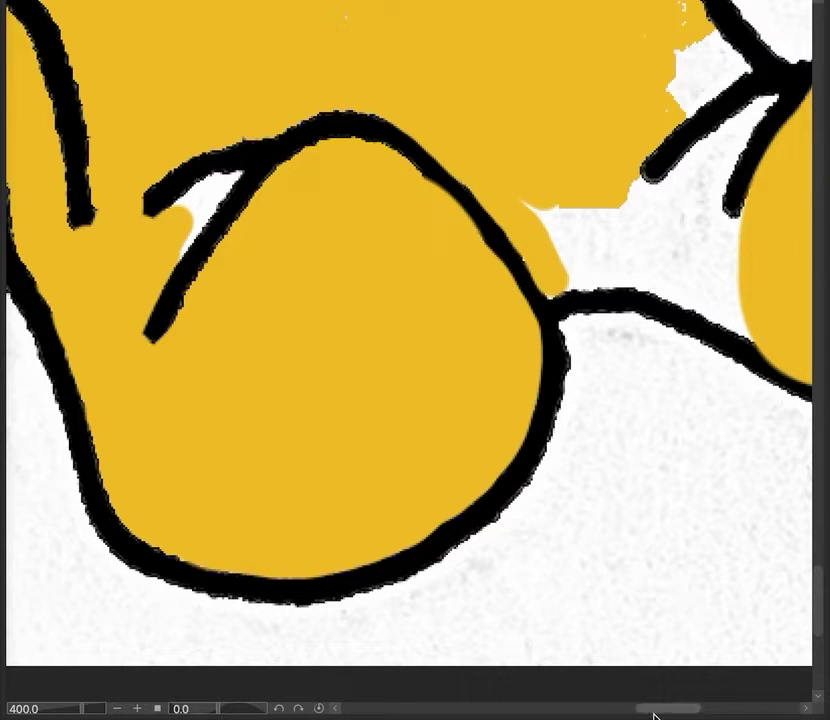
left_click_drag(655, 713, 677, 708)
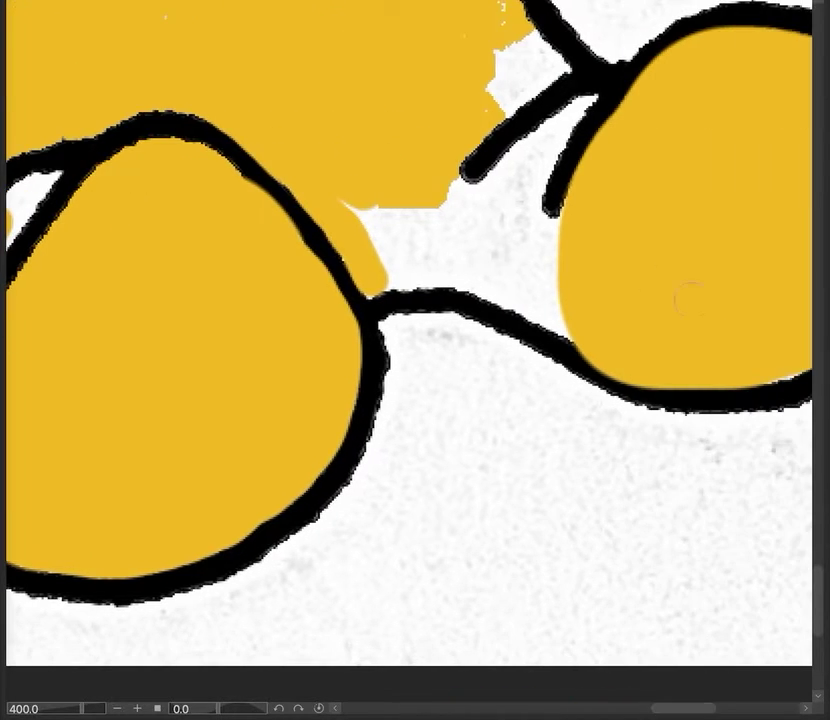
left_click_drag(822, 588, 820, 563)
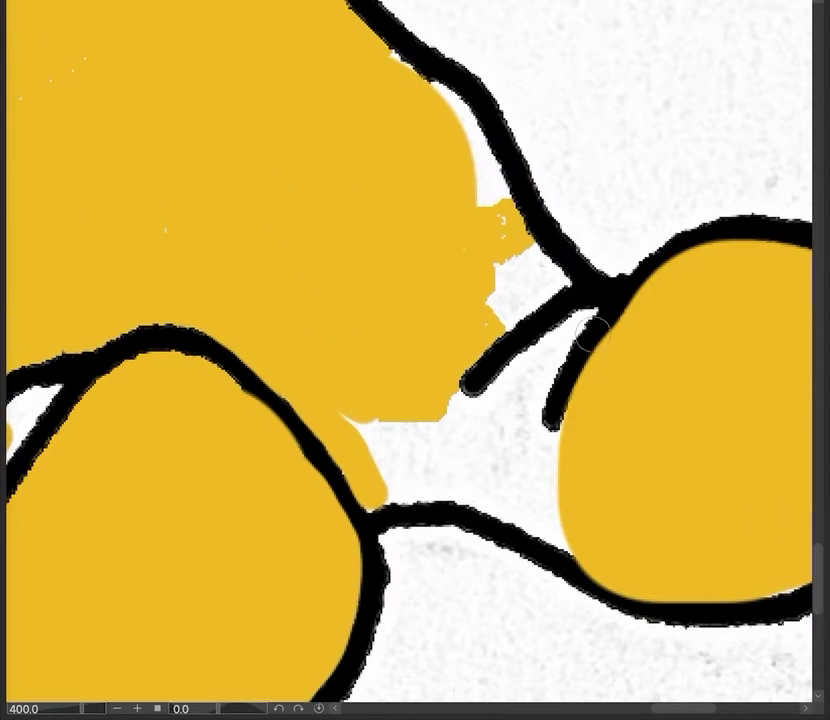
mouse_move(361, 48)
left_mouse_down()
mouse_move(454, 117)
mouse_move(486, 198)
mouse_move(482, 165)
mouse_move(489, 180)
mouse_move(504, 222)
mouse_move(455, 254)
left_mouse_up()
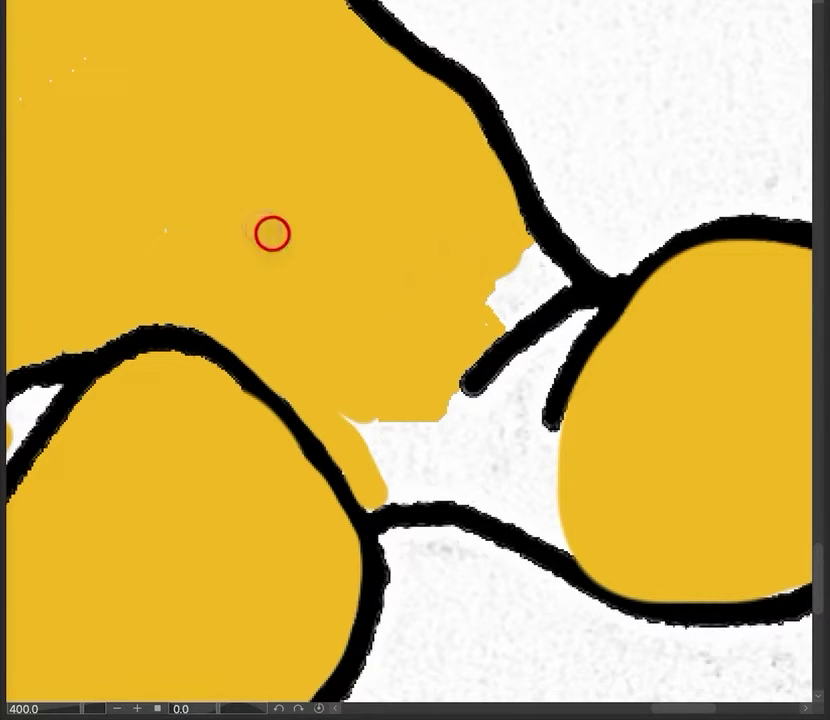
mouse_move(128, 24)
left_mouse_down()
mouse_move(46, 83)
mouse_move(8, 65)
left_mouse_up()
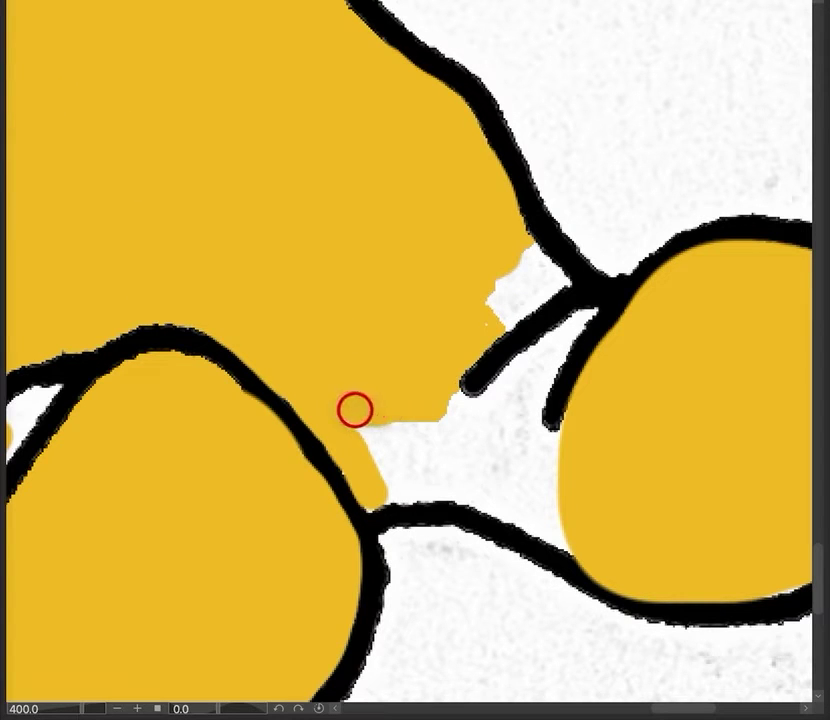
mouse_move(393, 437)
left_mouse_down()
mouse_move(550, 475)
mouse_move(437, 428)
mouse_move(539, 447)
mouse_move(537, 458)
mouse_move(399, 431)
mouse_move(378, 441)
mouse_move(522, 487)
mouse_move(567, 513)
mouse_move(570, 535)
mouse_move(450, 492)
mouse_move(372, 497)
mouse_move(348, 459)
mouse_move(358, 445)
mouse_move(485, 484)
mouse_move(372, 469)
mouse_move(448, 421)
mouse_move(445, 397)
mouse_move(510, 431)
mouse_move(585, 443)
left_mouse_up()
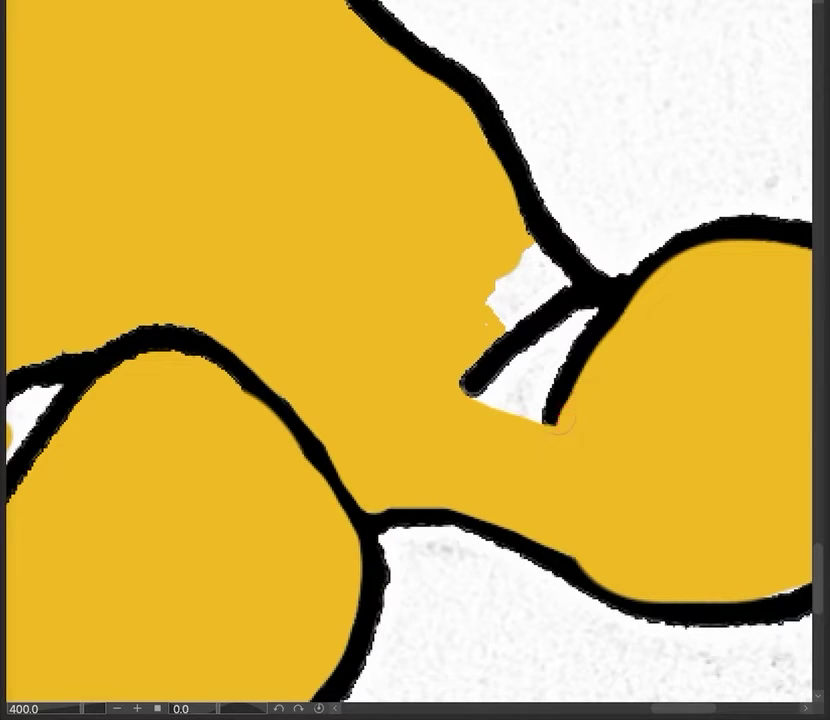
mouse_move(489, 287)
left_mouse_down()
mouse_move(472, 320)
mouse_move(493, 311)
mouse_move(493, 319)
mouse_move(528, 291)
mouse_move(515, 259)
mouse_move(532, 259)
mouse_move(554, 280)
mouse_move(484, 339)
mouse_move(439, 400)
mouse_move(526, 432)
left_mouse_up()
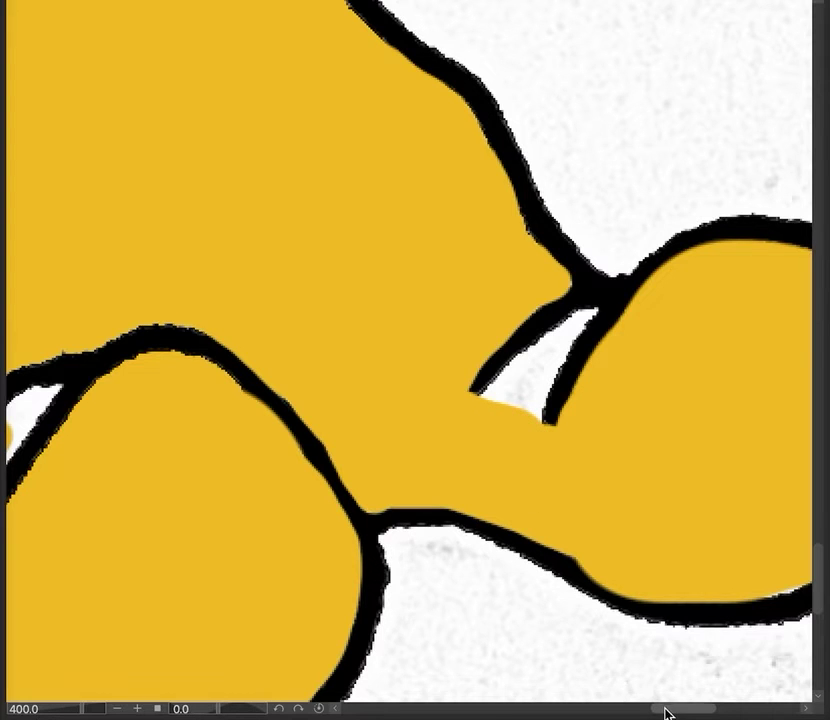
Step: Fill the small white wedges between the crease lines of both toes with golden yellow using a finer brush
mouse_move(663, 711)
left_mouse_down()
mouse_move(608, 704)
mouse_move(622, 708)
left_mouse_up()
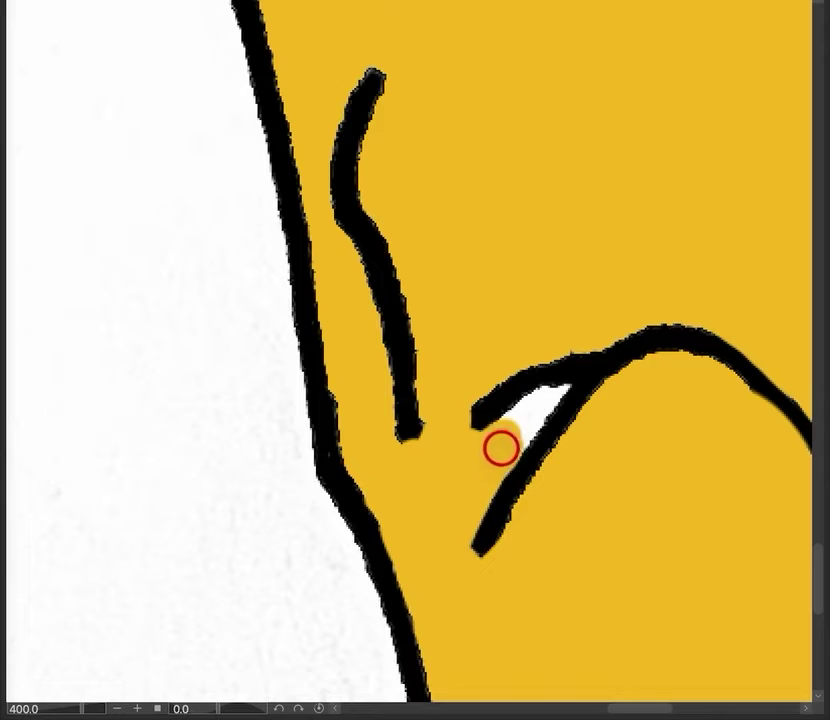
left_click_drag(519, 422, 510, 434)
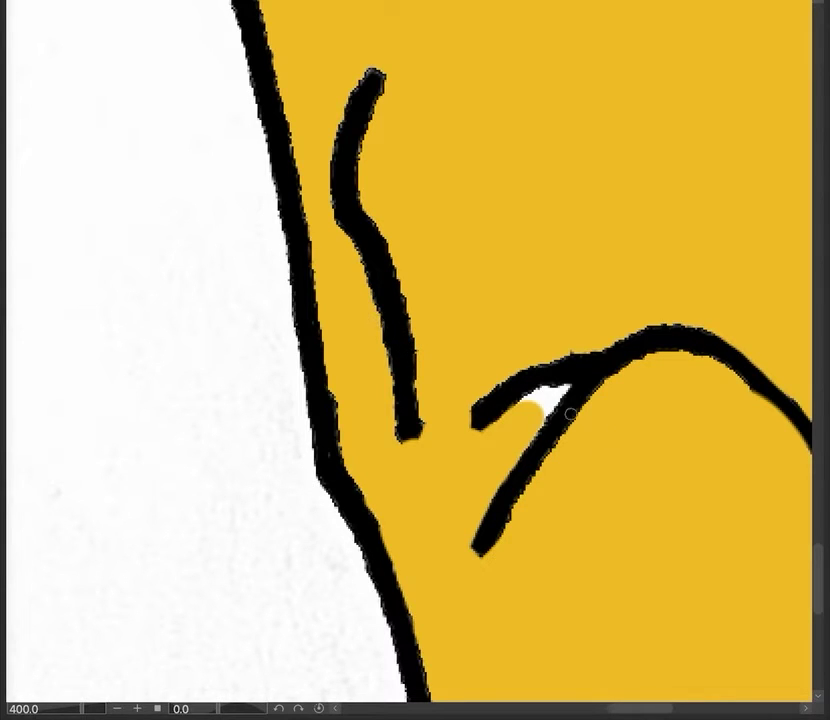
mouse_move(551, 402)
left_mouse_down()
mouse_move(524, 404)
mouse_move(567, 389)
mouse_move(534, 433)
mouse_move(548, 396)
mouse_move(539, 396)
mouse_move(560, 391)
mouse_move(535, 415)
left_mouse_up()
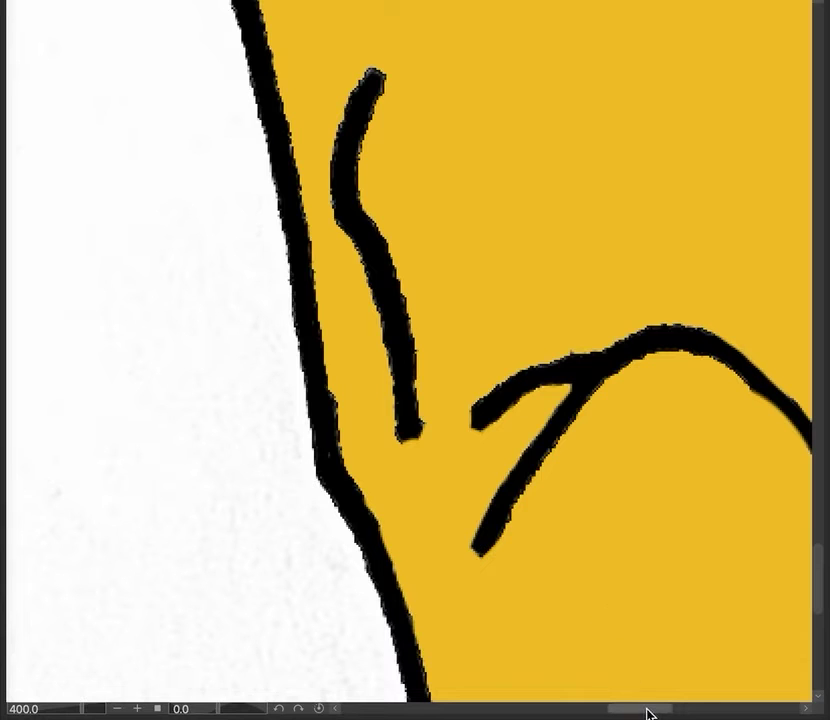
mouse_move(645, 711)
left_mouse_down()
mouse_move(676, 702)
mouse_move(695, 708)
left_mouse_up()
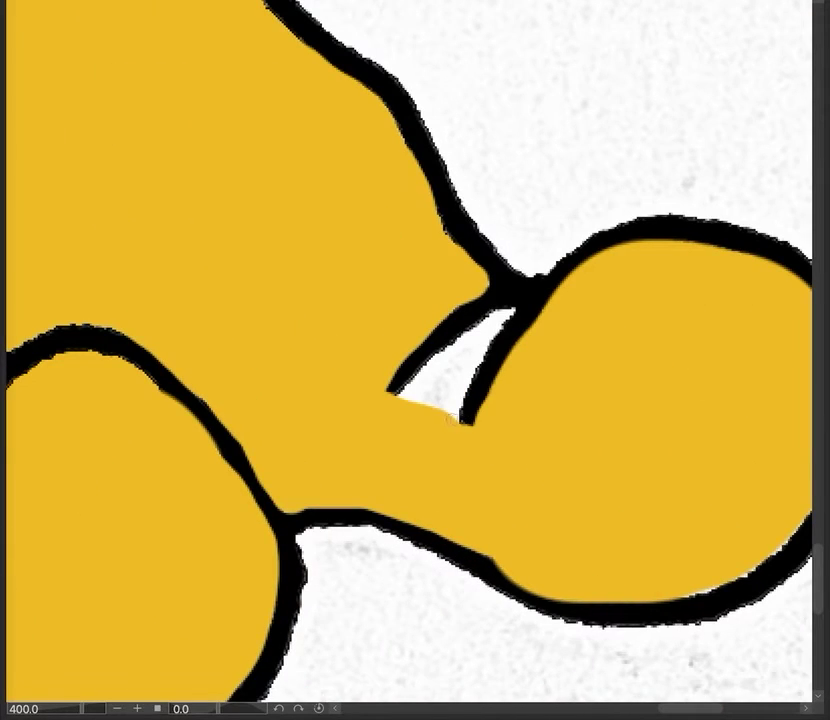
mouse_move(454, 419)
left_mouse_down()
mouse_move(458, 382)
mouse_move(452, 408)
mouse_move(507, 313)
mouse_move(448, 346)
mouse_move(402, 401)
mouse_move(445, 397)
mouse_move(450, 409)
mouse_move(482, 346)
mouse_move(454, 415)
mouse_move(504, 315)
mouse_move(445, 382)
mouse_move(443, 403)
mouse_move(482, 335)
mouse_move(456, 363)
mouse_move(484, 331)
mouse_move(397, 408)
mouse_move(408, 391)
left_mouse_up()
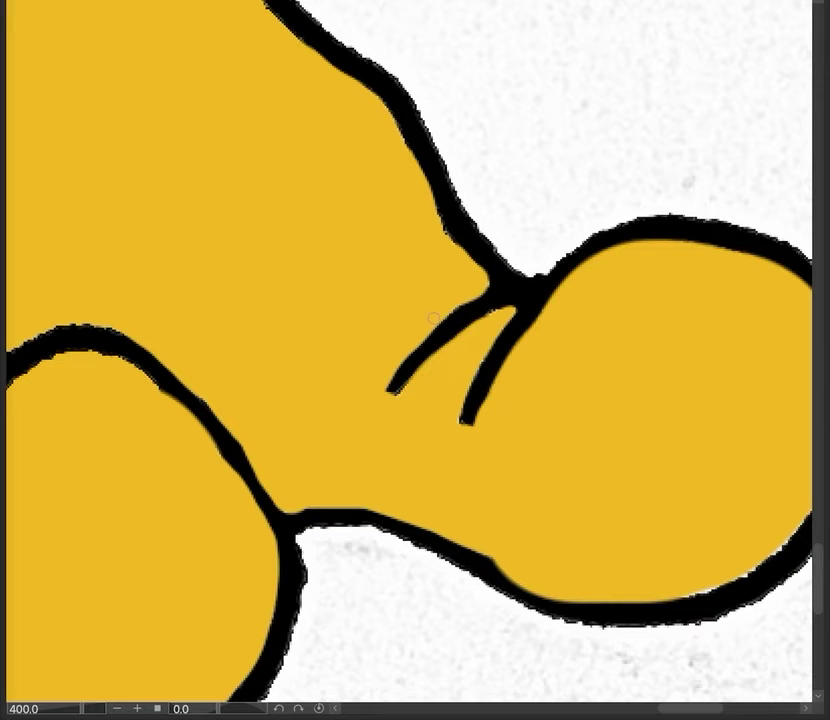
Step: Fill the shirt's chest section and the lowered arm's sleeve with dark brown, including the white patch on the upper arm
scroll(433, 318, "down", 10)
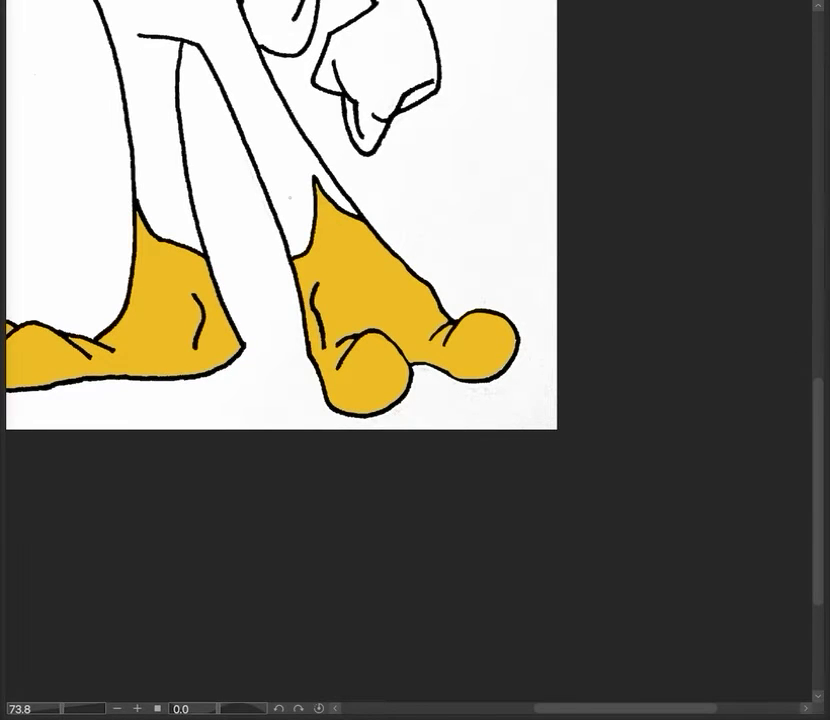
scroll(290, 197, "up", 1)
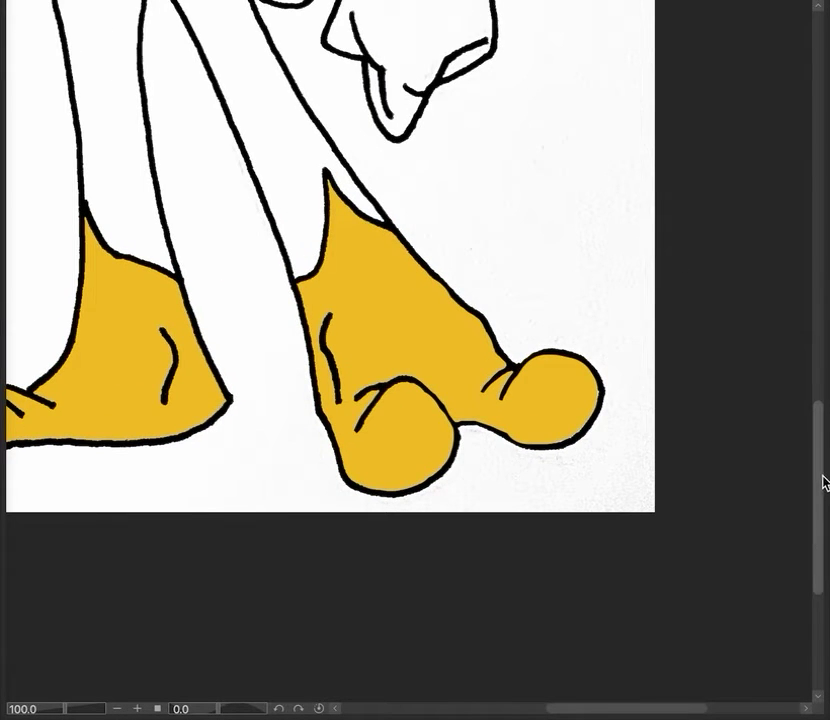
left_click_drag(820, 480, 813, 290)
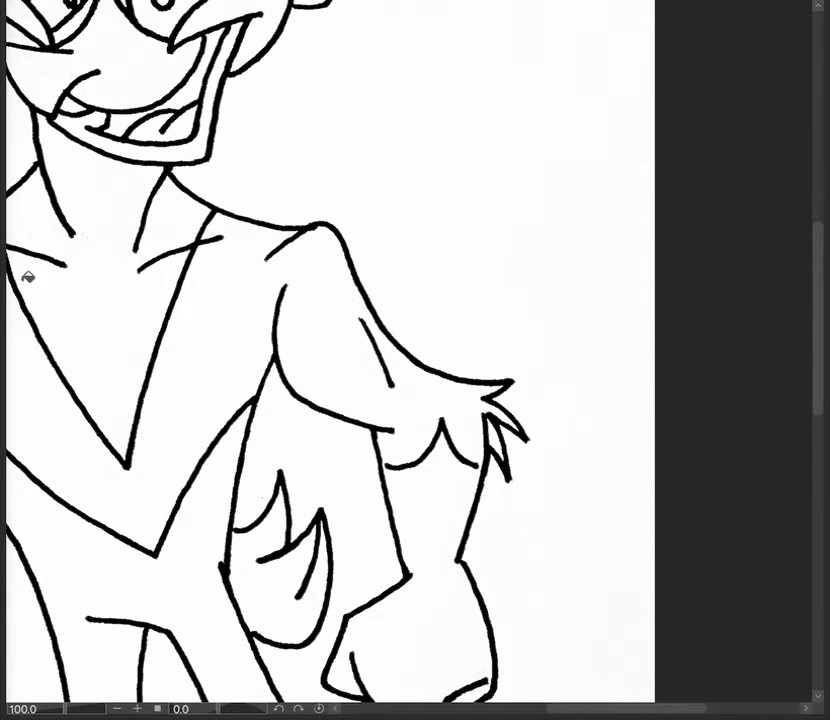
left_click(213, 344)
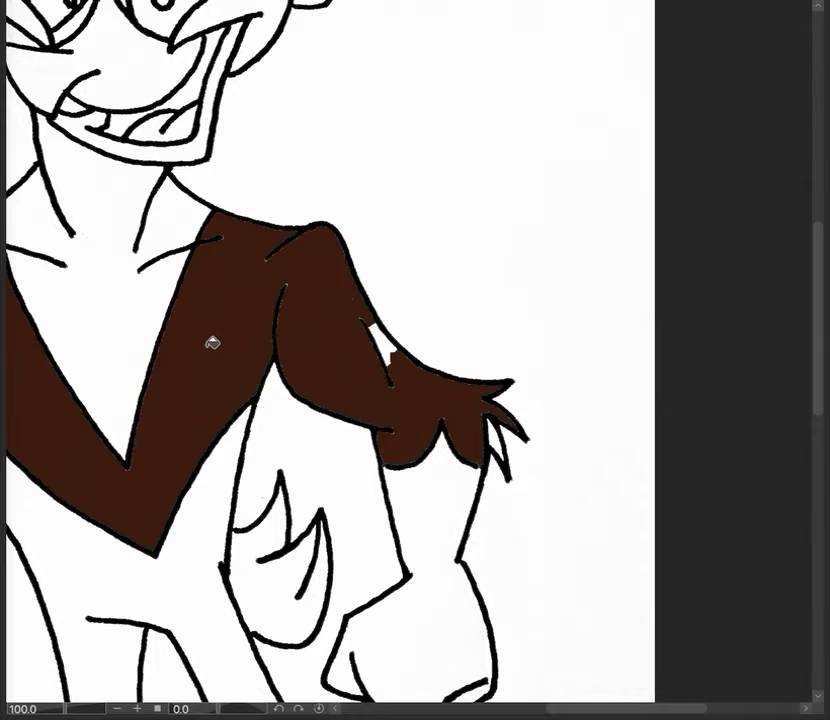
left_click(386, 340)
Step: Fill the raised arm's sleeve with dark brown and reapply the fill on the adjoining shirt and sleeve areas
left_click_drag(576, 710, 468, 676)
left_click(390, 287)
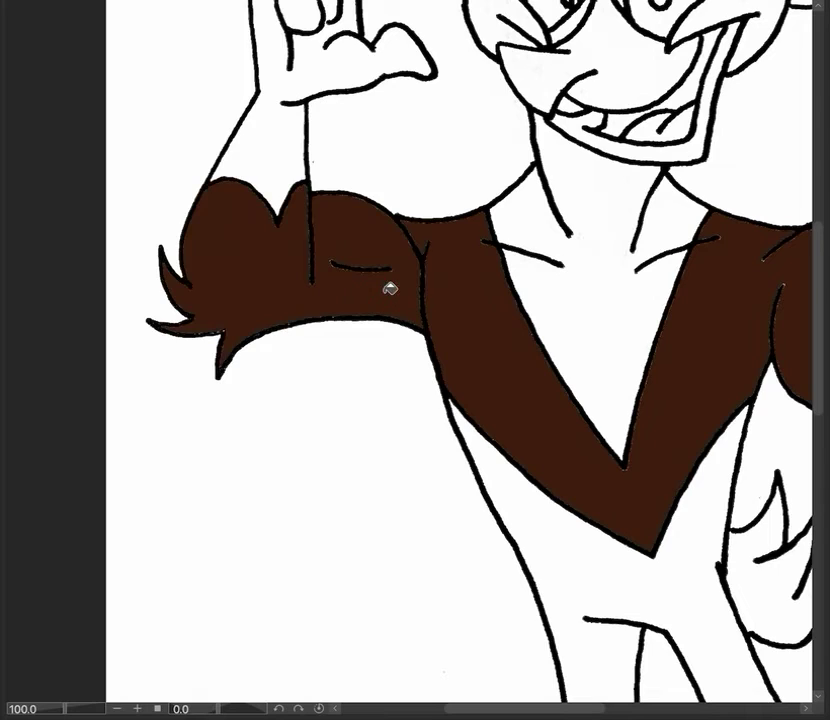
left_click(484, 280)
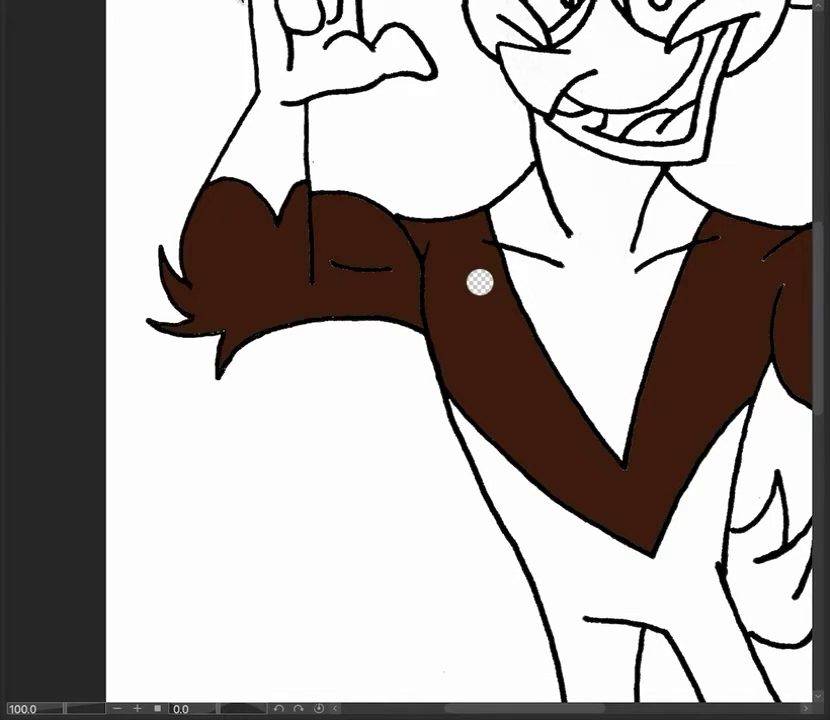
left_click(265, 265)
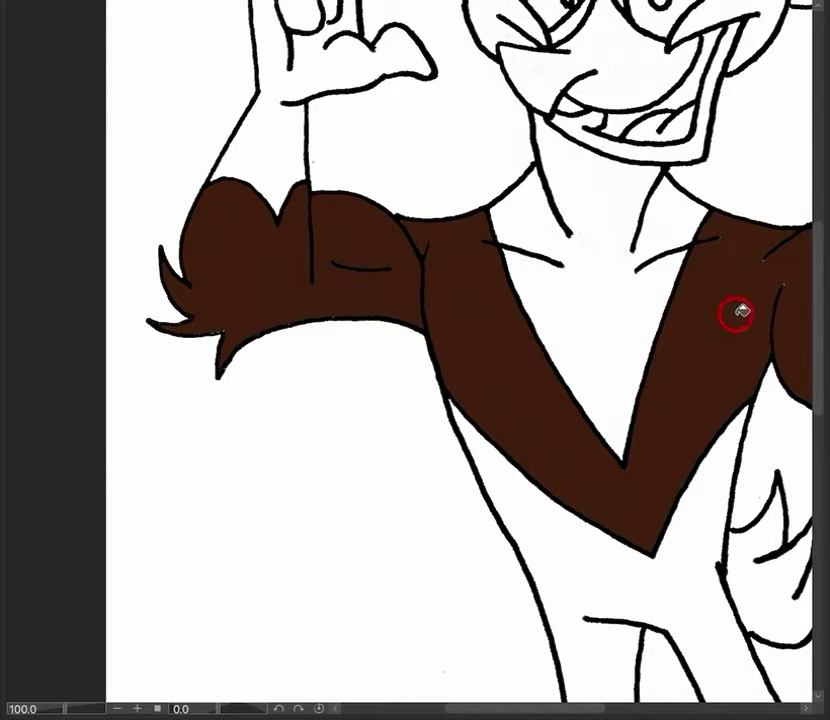
Step: Fill the neck, the V-shaped chest opening and the raised hand with pale cream
left_click_drag(565, 705, 632, 709)
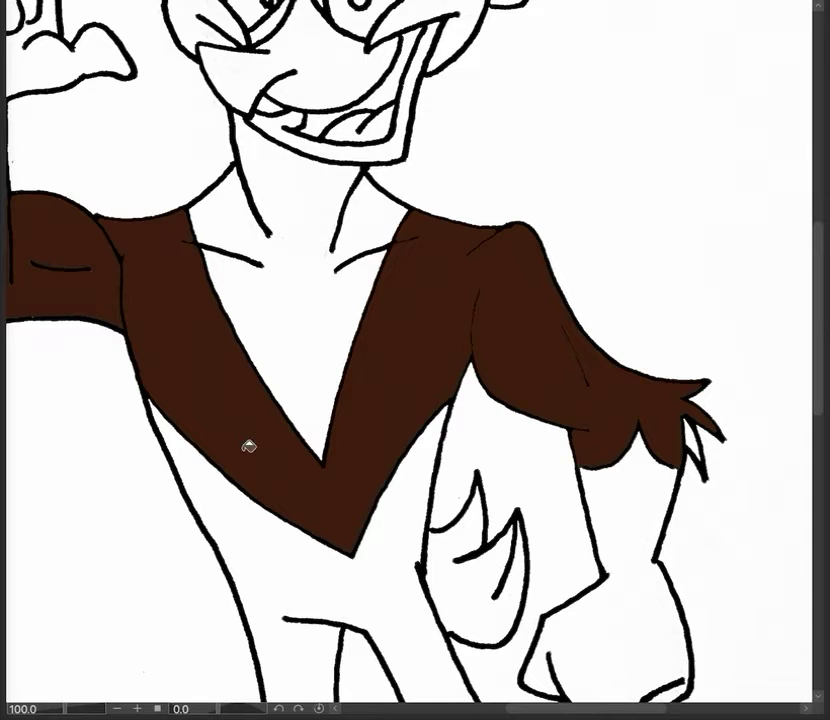
left_click_drag(824, 328, 810, 280)
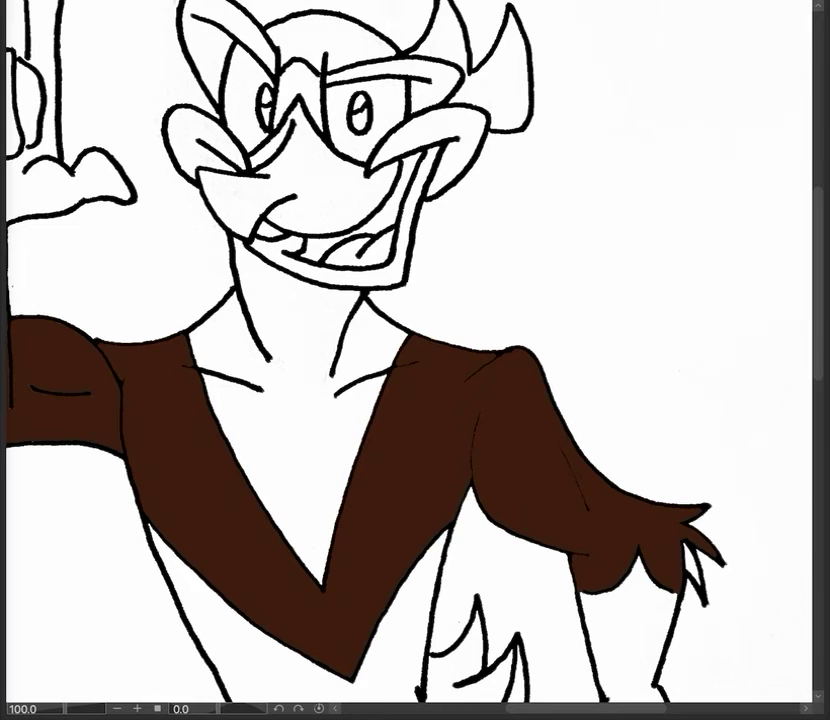
left_click(280, 411)
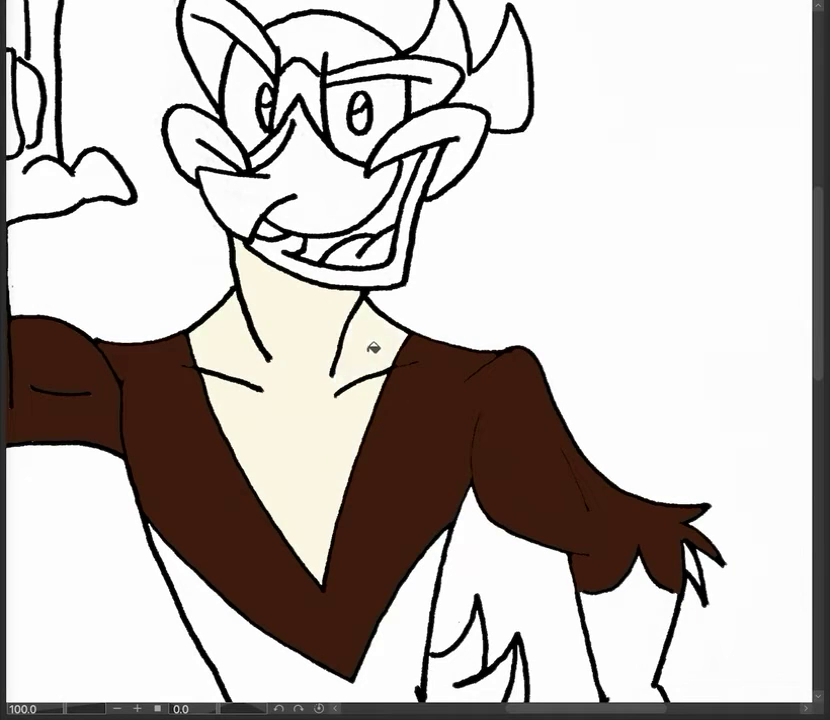
left_click(31, 184)
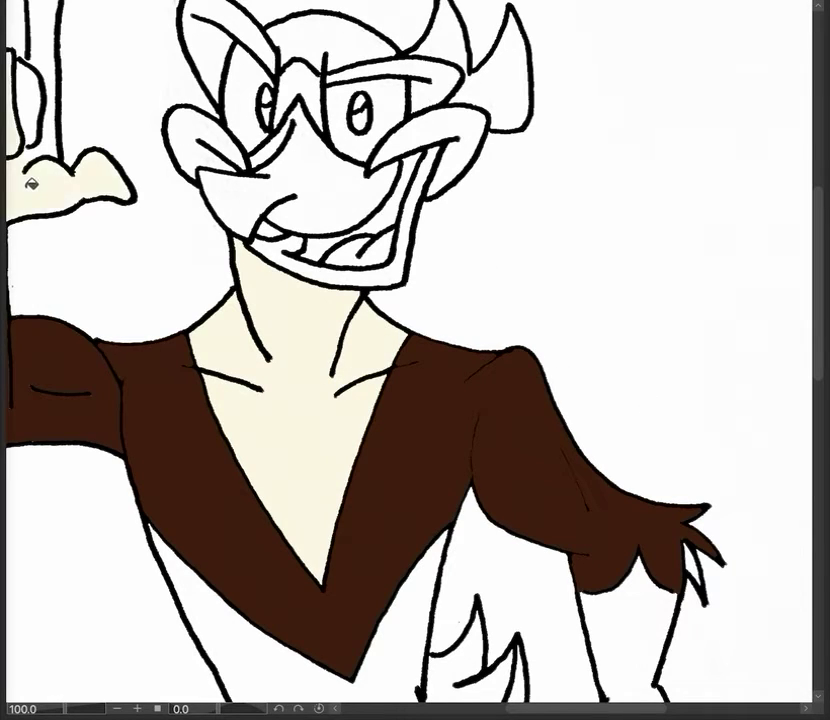
Step: Fill the remaining fingers of the raised hand and the lowered forearm and hand with pale cream
left_click(32, 40)
left_click(38, 90)
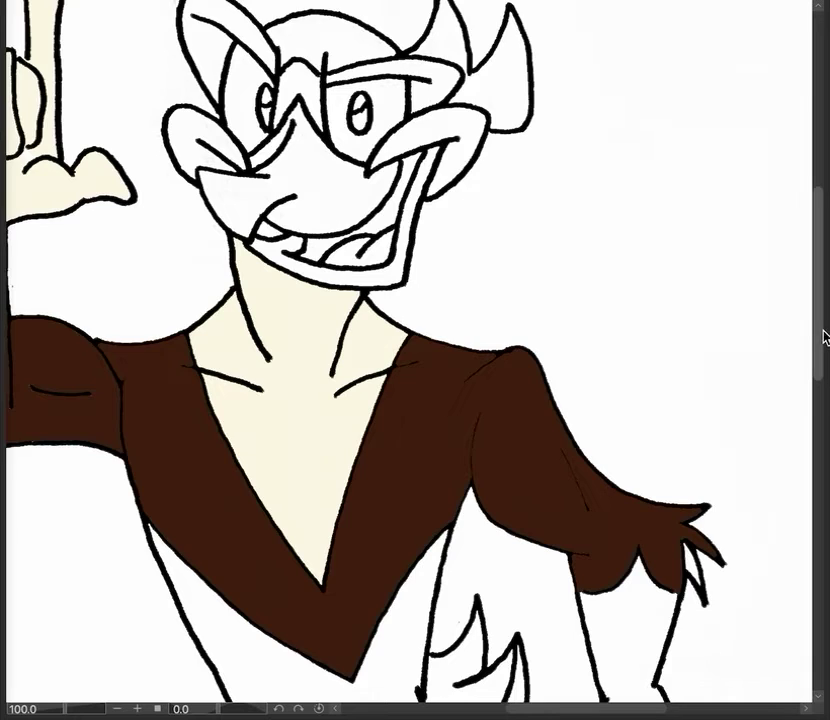
scroll(822, 340, "down", 5)
left_click(642, 417)
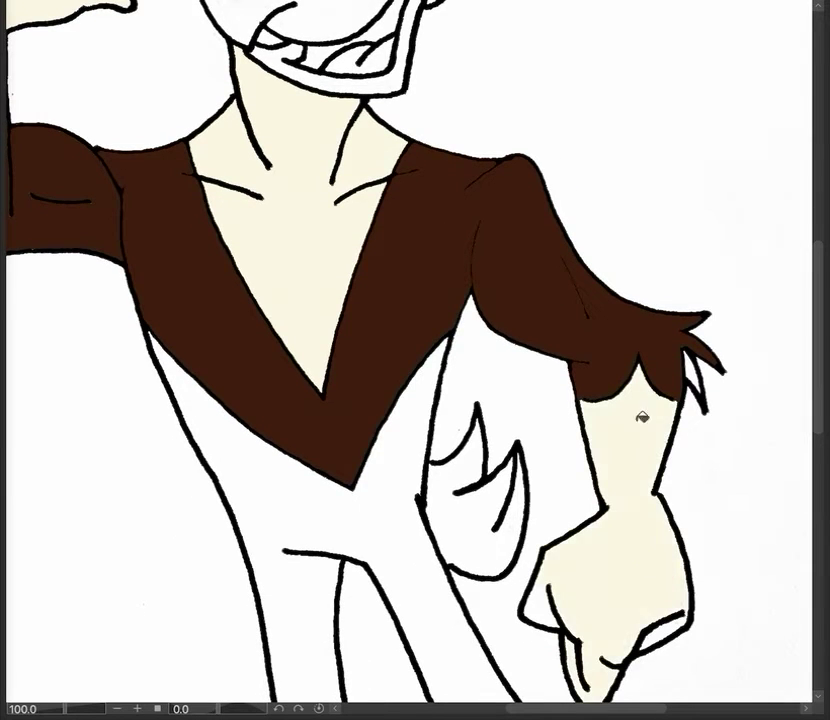
left_click(540, 612)
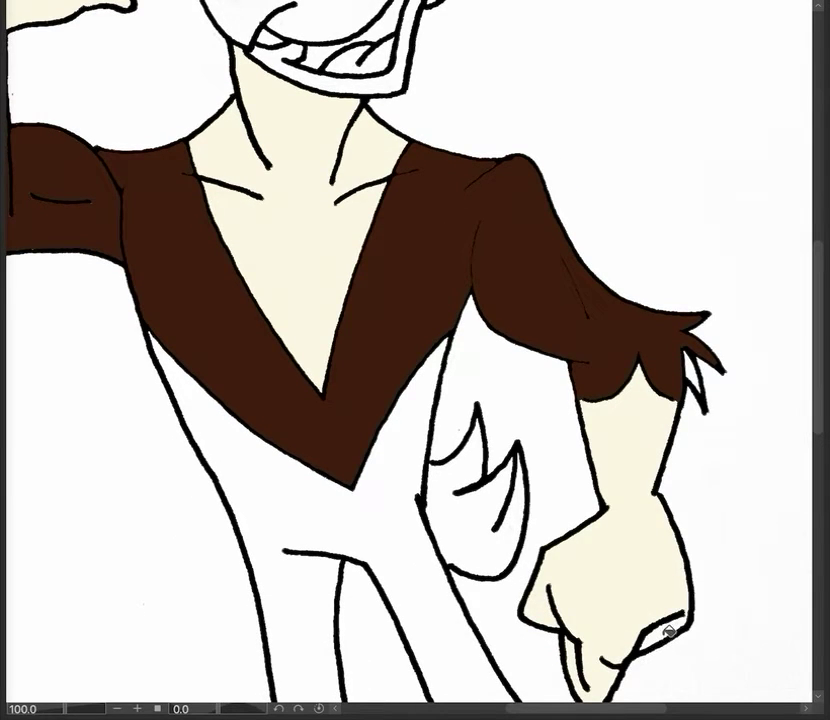
Step: Fill the trousers with dark grey and the tail feathers beside the hip with pale cream
left_click_drag(819, 404, 819, 437)
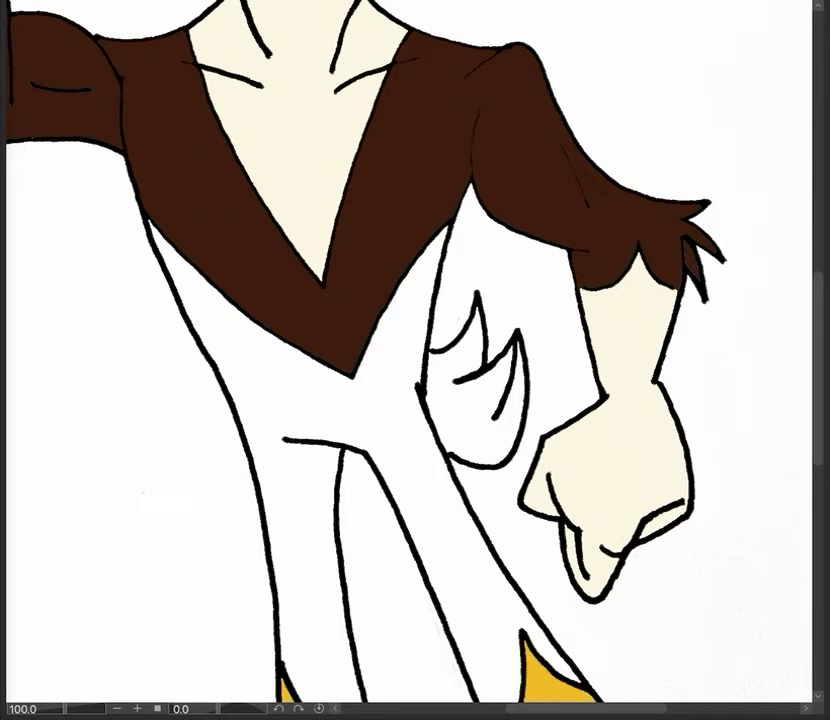
left_click(314, 389)
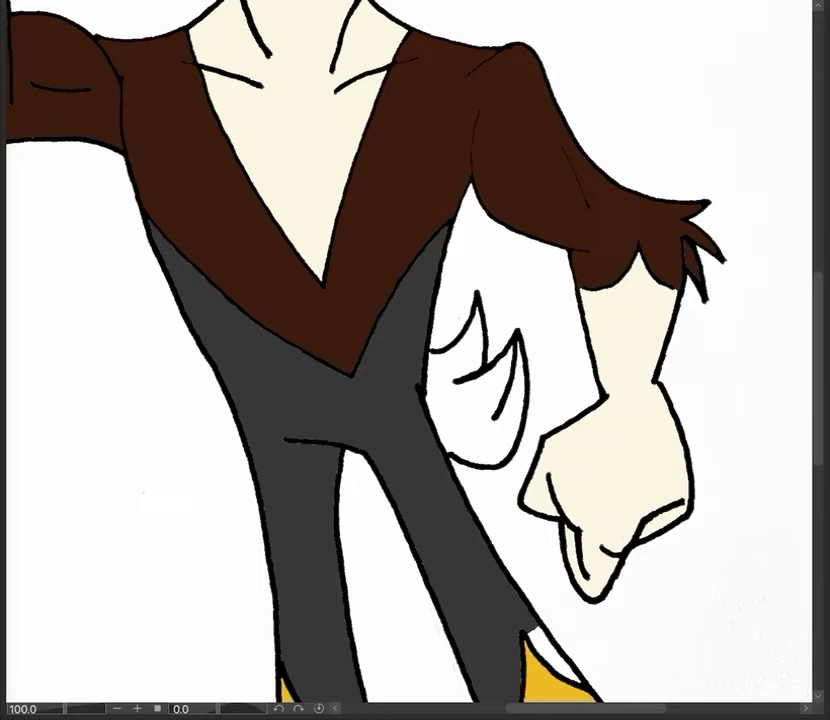
left_click(476, 412)
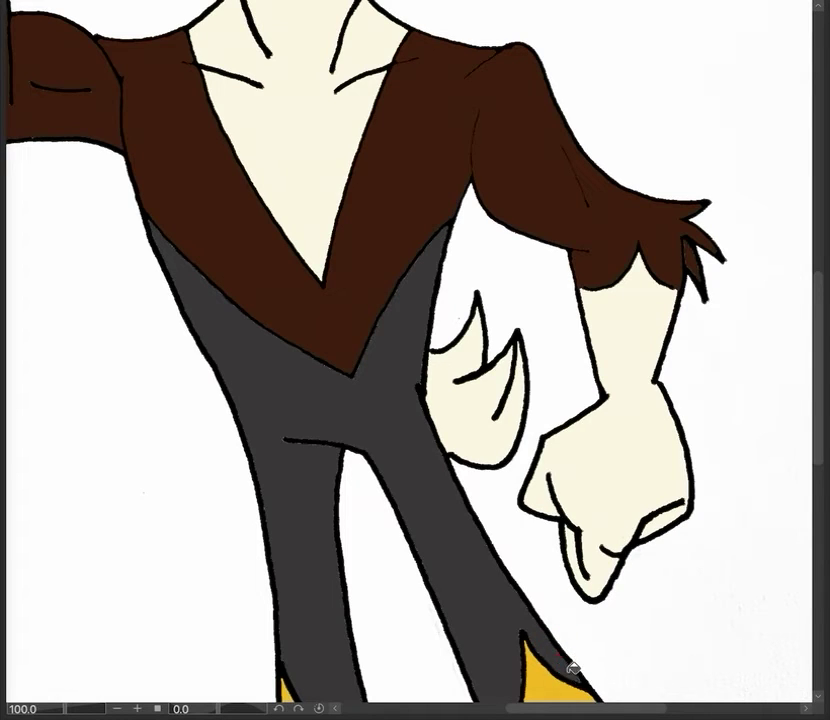
Step: Fill the top of the head and both pointed hair tufts behind it with dark grey
mouse_move(487, 708)
left_mouse_down()
mouse_move(458, 710)
mouse_move(432, 693)
mouse_move(486, 675)
mouse_move(500, 660)
left_mouse_up()
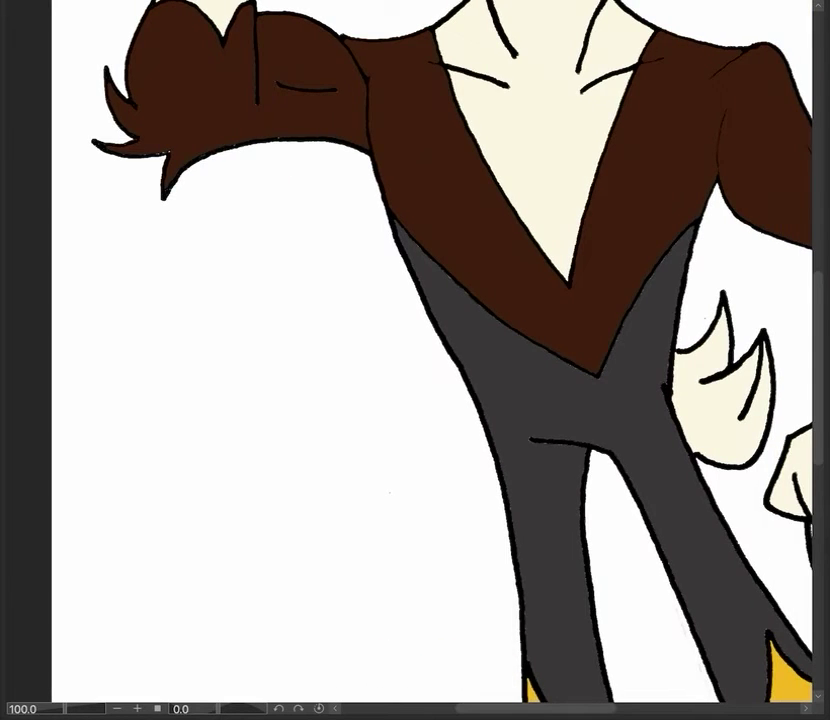
left_click_drag(821, 434, 803, 293)
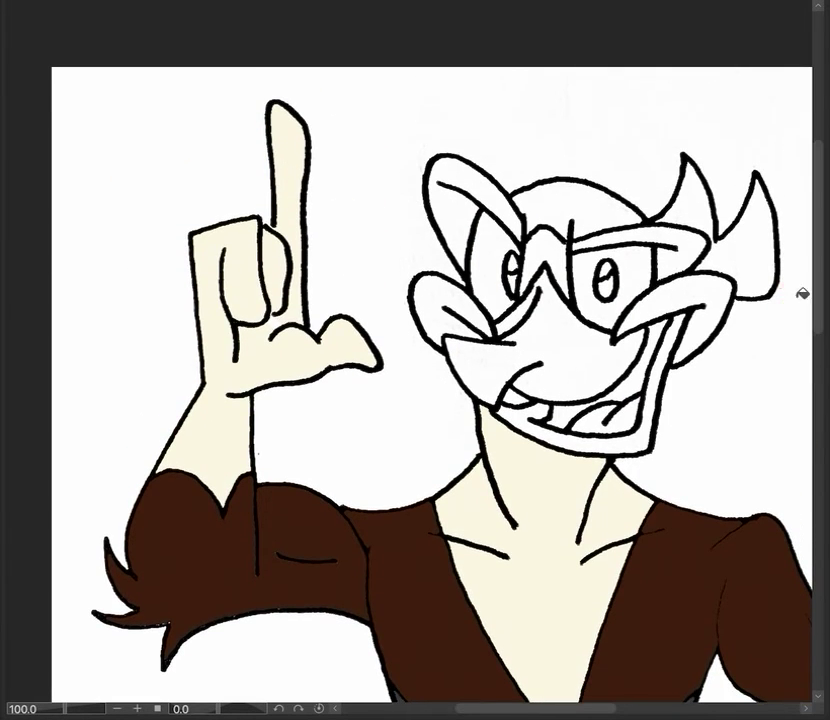
left_click(572, 197)
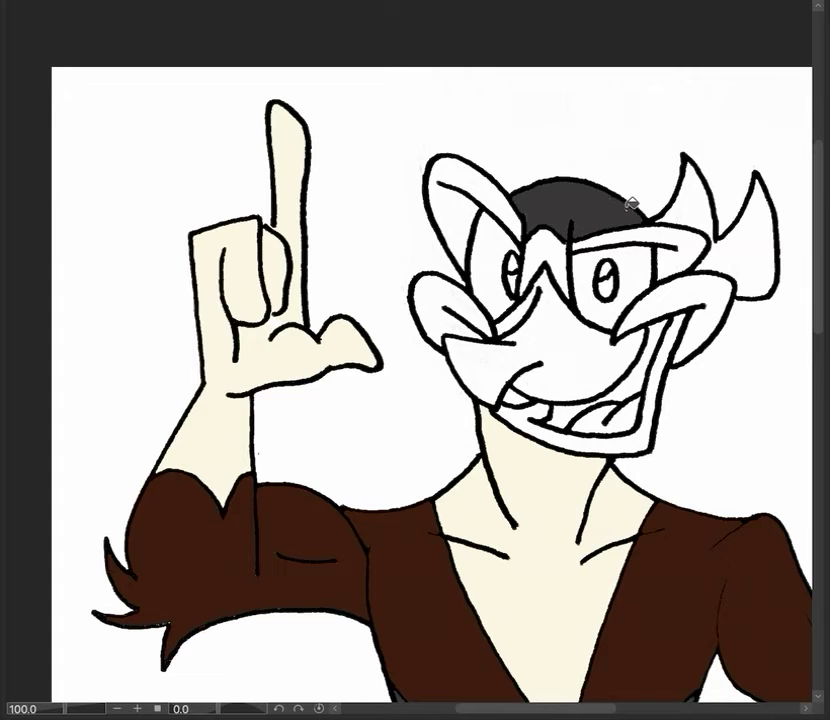
left_click(697, 217)
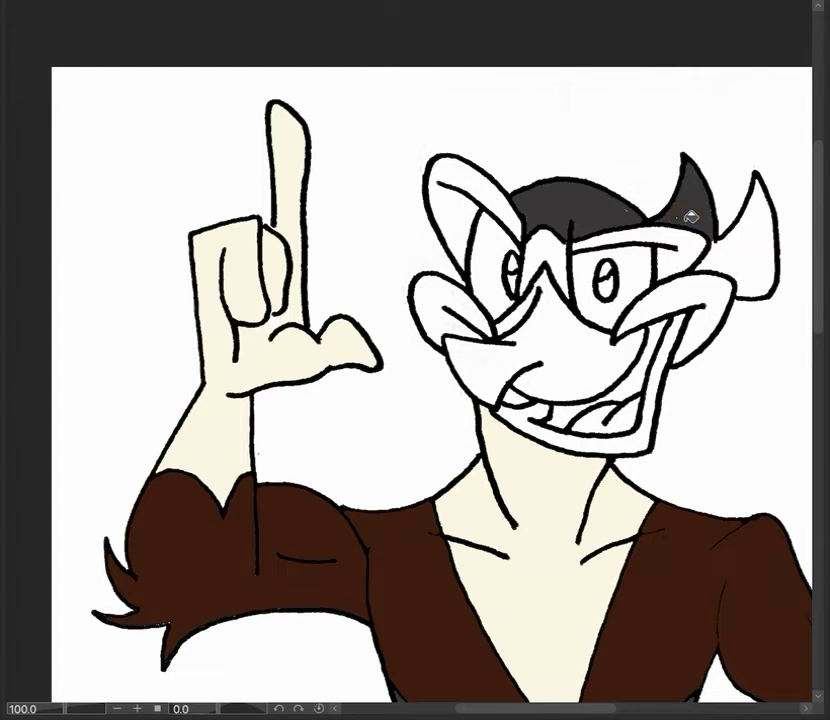
left_click(757, 268)
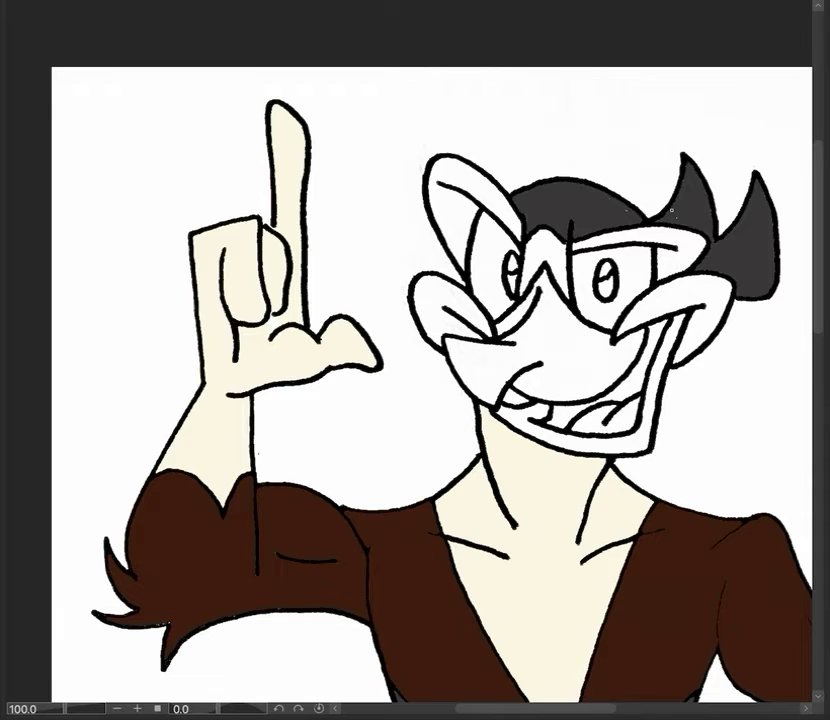
Step: Enlarge the view of the character's face around both eyes and the brow
scroll(672, 210, "up", 5)
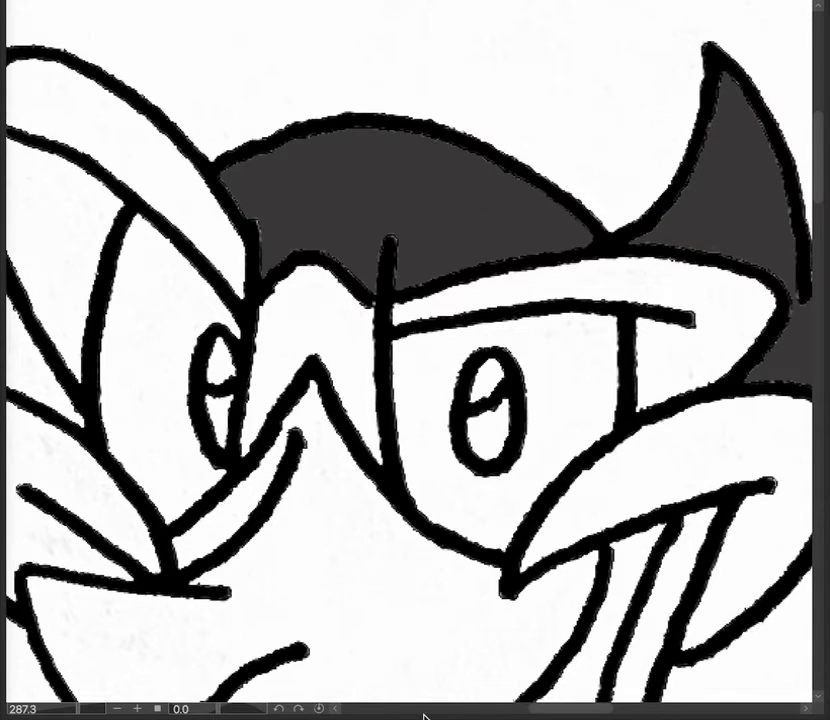
mouse_move(585, 712)
left_mouse_down()
mouse_move(642, 712)
mouse_move(556, 700)
mouse_move(560, 692)
mouse_move(577, 697)
left_mouse_up()
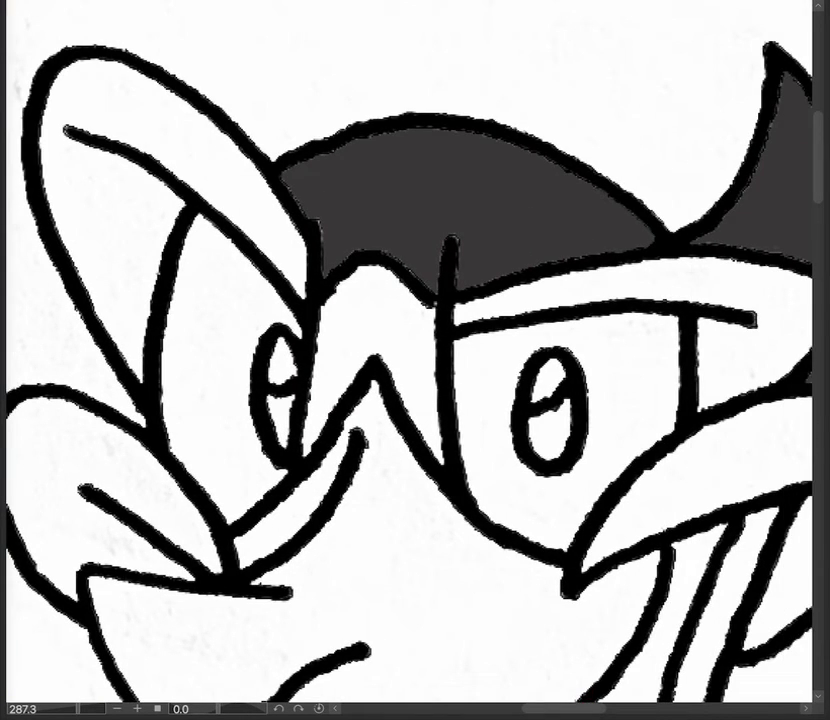